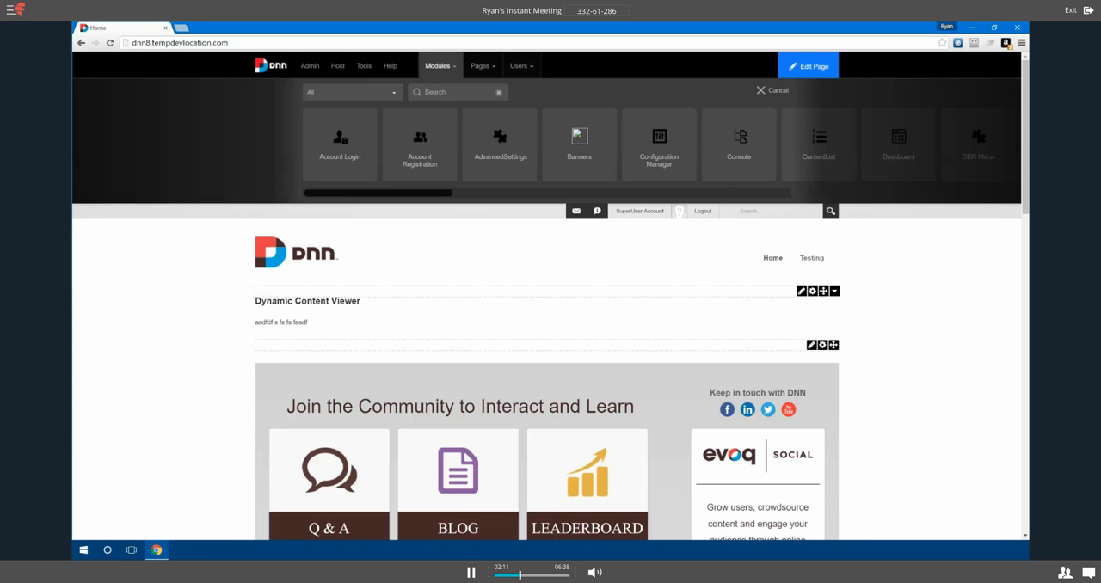
Step: Search the modules for "html" and place an HTML module in the right pane beneath the DNN description box
text(html)
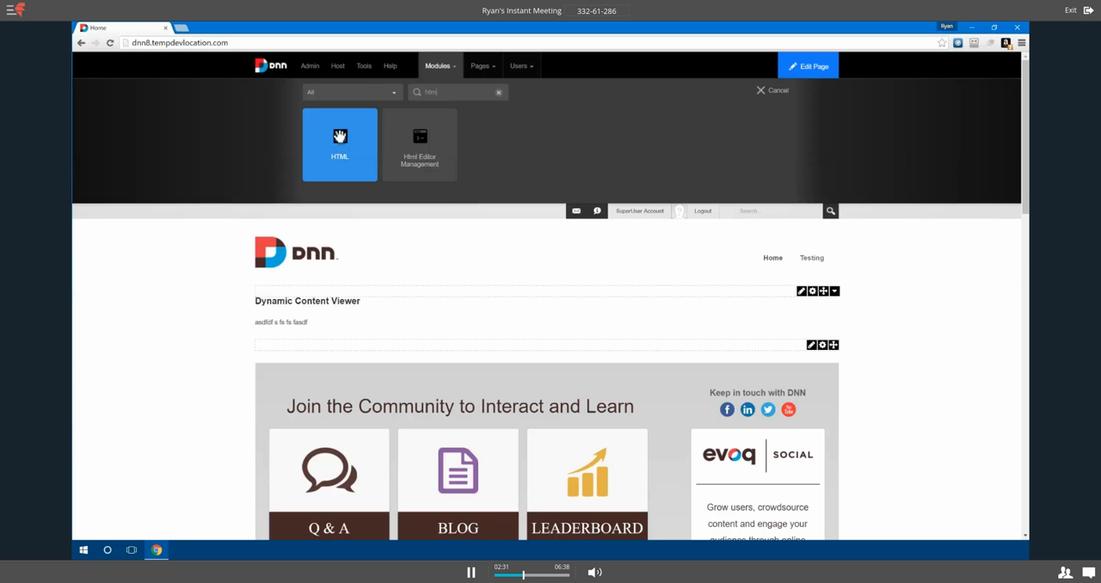
drag(340, 136, 746, 325)
scroll(536, 414, down, 3)
scroll(535, 414, down, 3)
scroll(536, 414, down, 2)
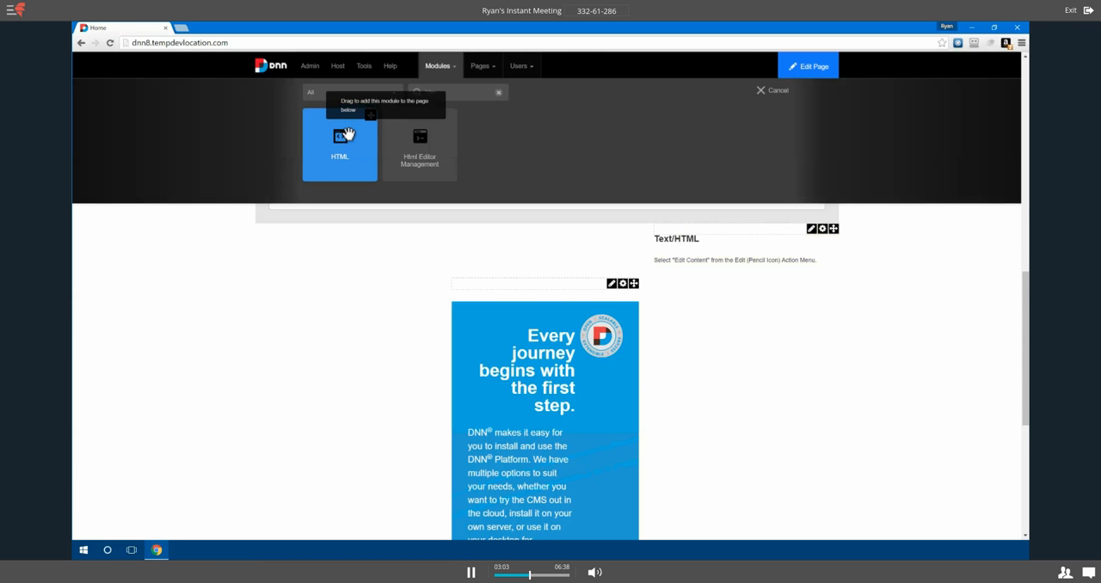
Step: Add another HTML module to the Home page by assigning it to rightPane from the module's pane choices
click(369, 116)
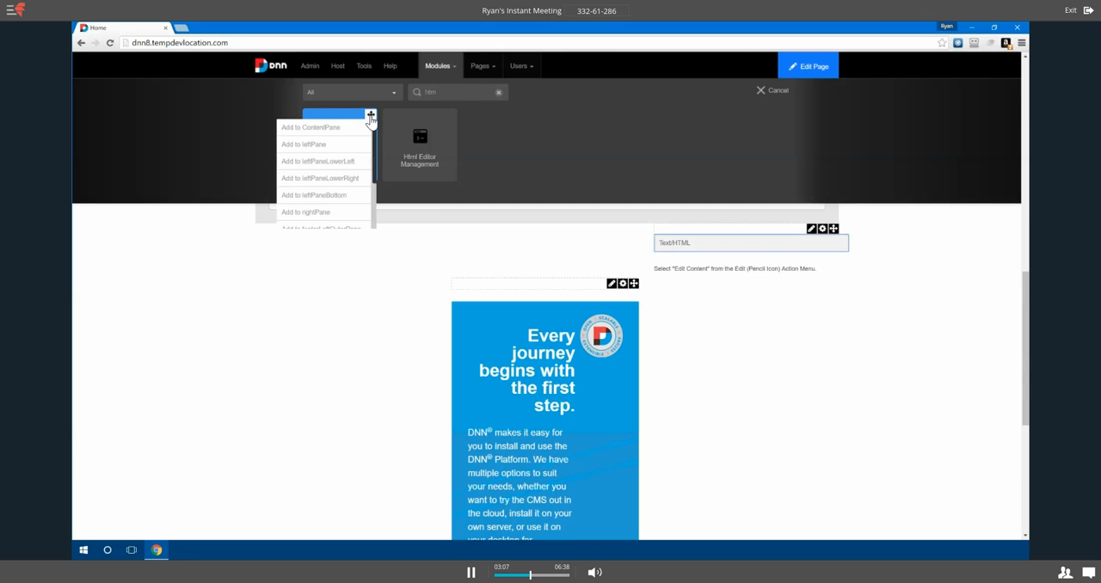
scroll(318, 176, down, 2)
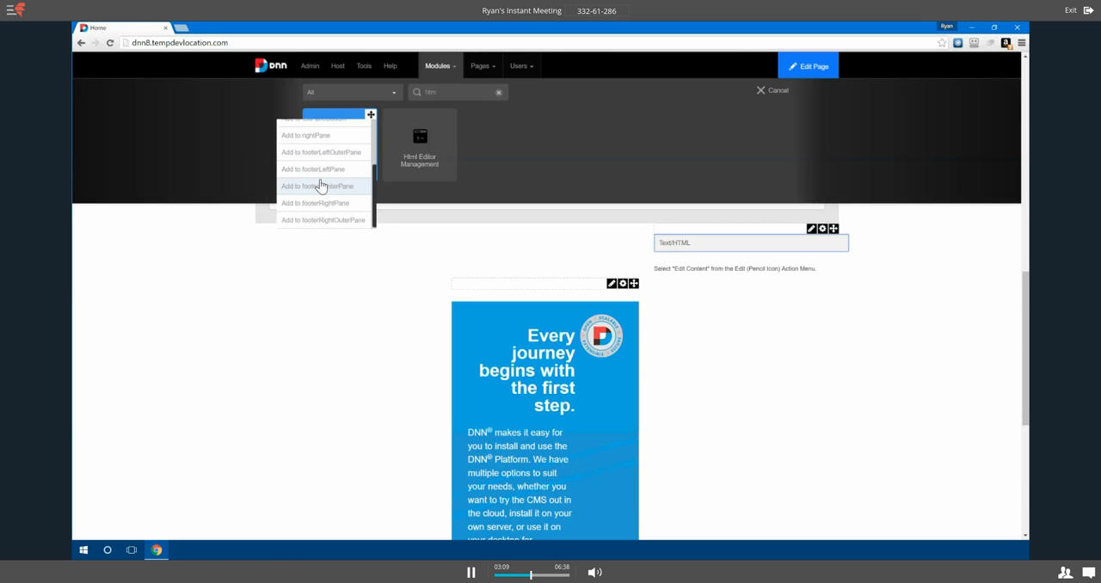
scroll(319, 185, up, 2)
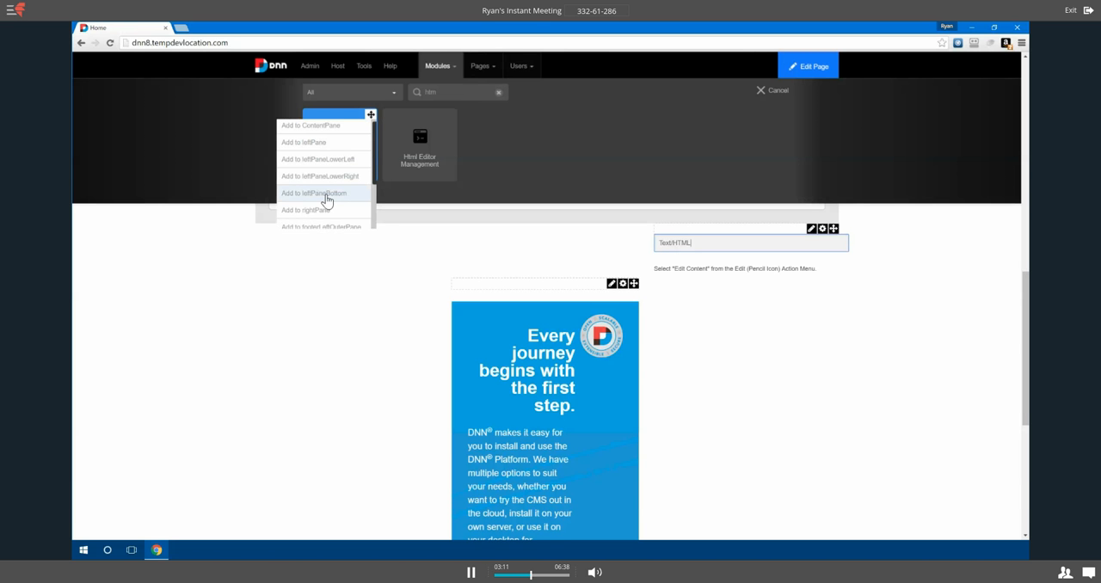
scroll(316, 203, down, 1)
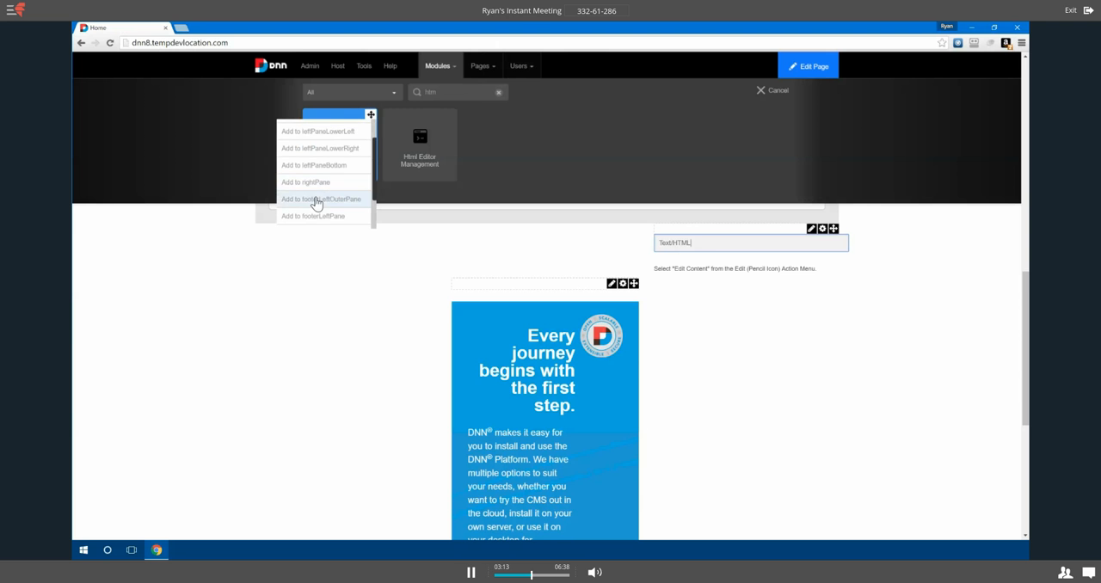
click(314, 188)
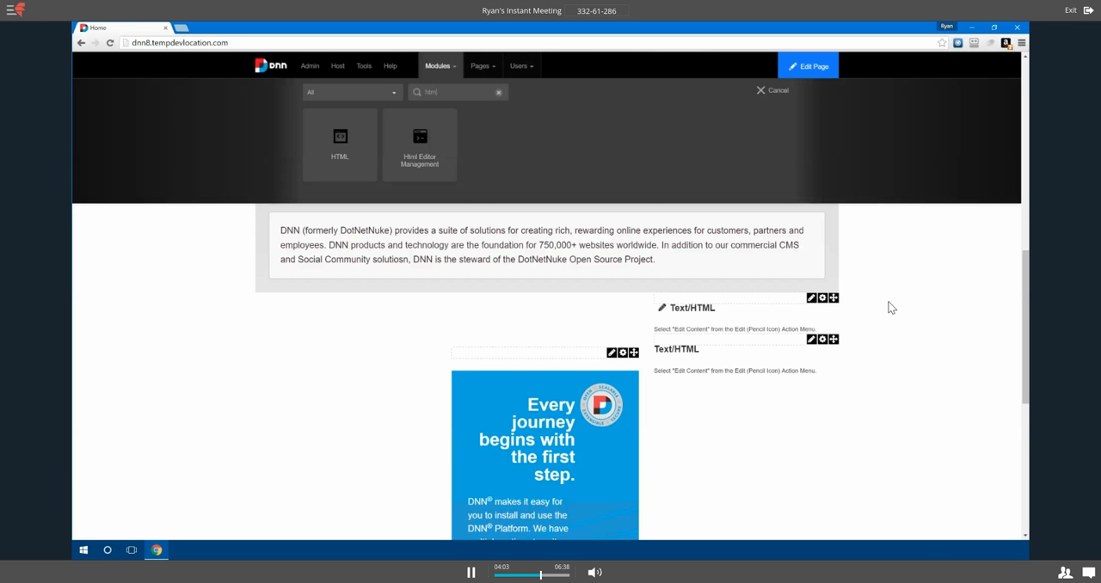
Step: Open the site's Testing page
scroll(893, 327, up, 1)
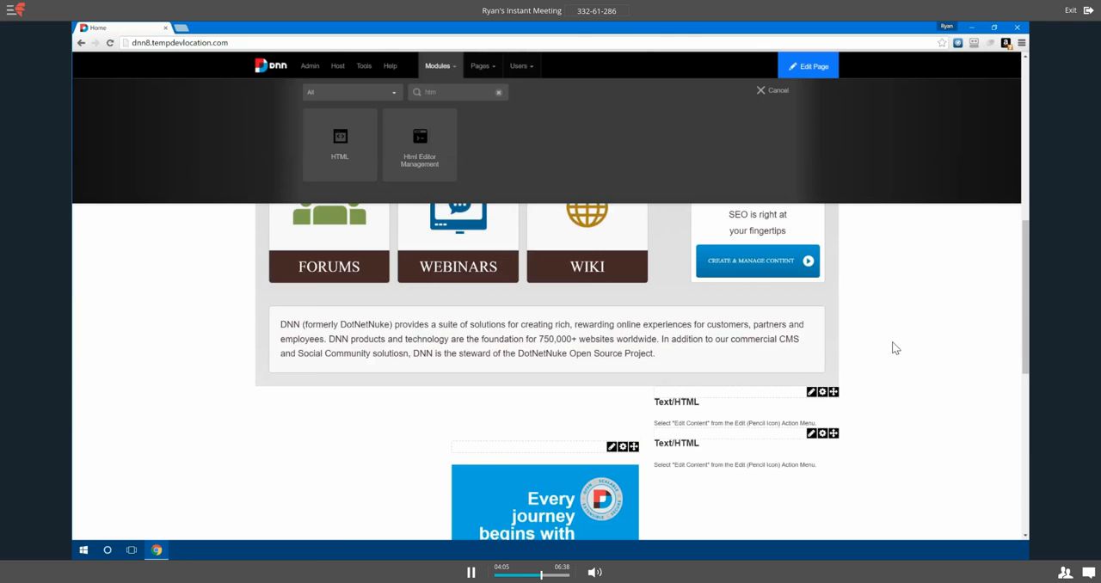
scroll(893, 348, up, 4)
scroll(891, 356, up, 2)
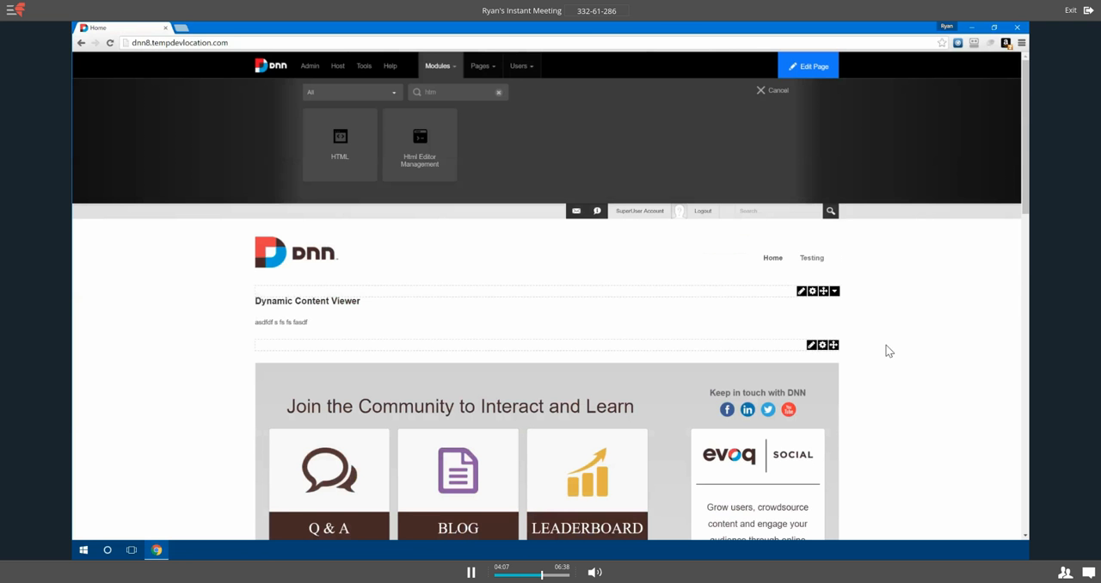
mouse_move(811, 262)
click(823, 259)
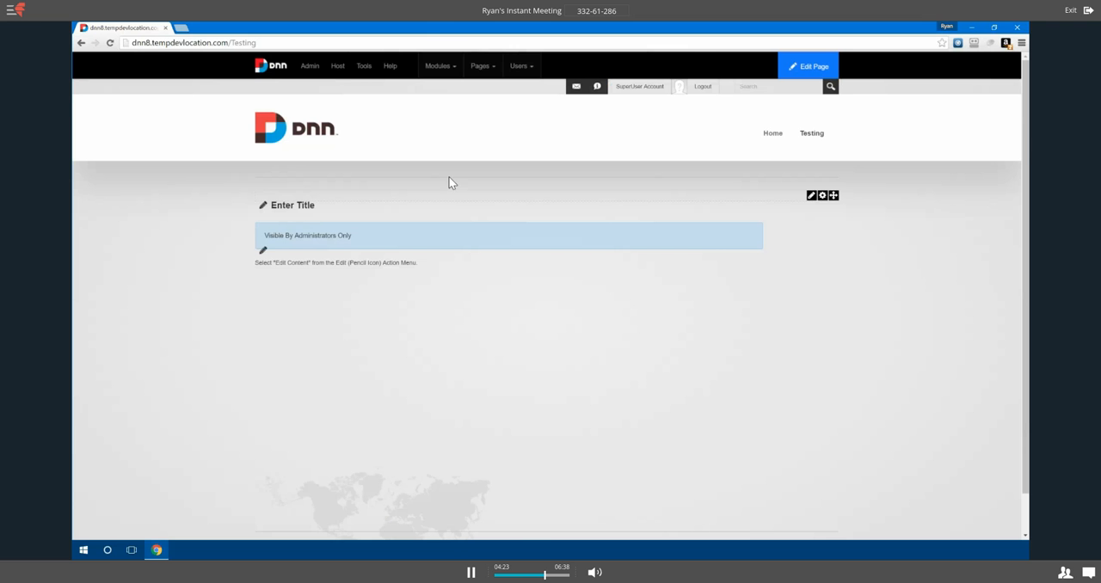
Step: Add the second untitled HTML module from the Home page as an existing module below the "Enter Title" module, without making a copy
mouse_move(439, 72)
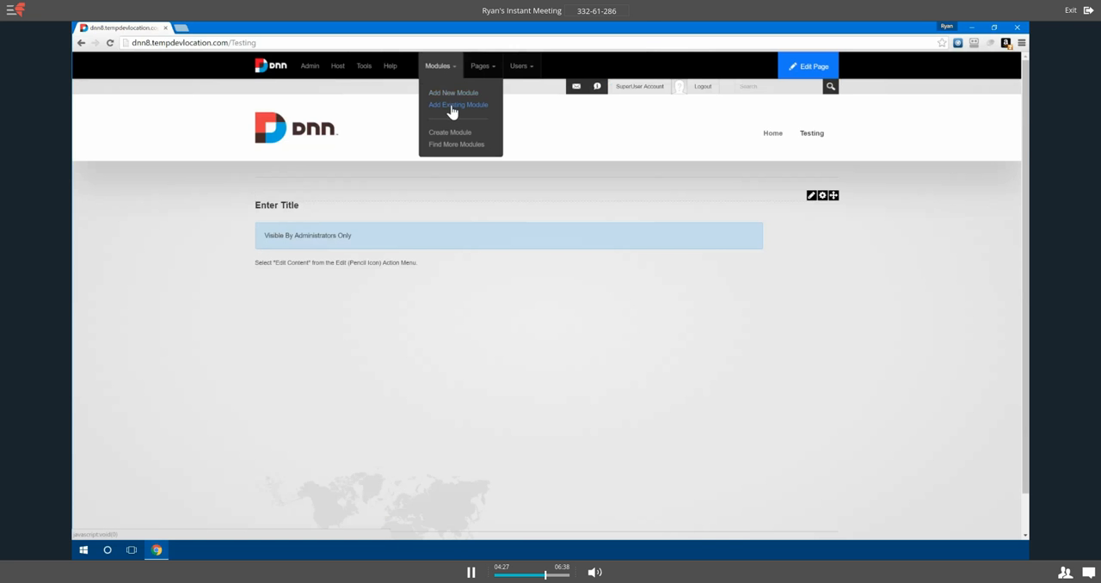
click(451, 107)
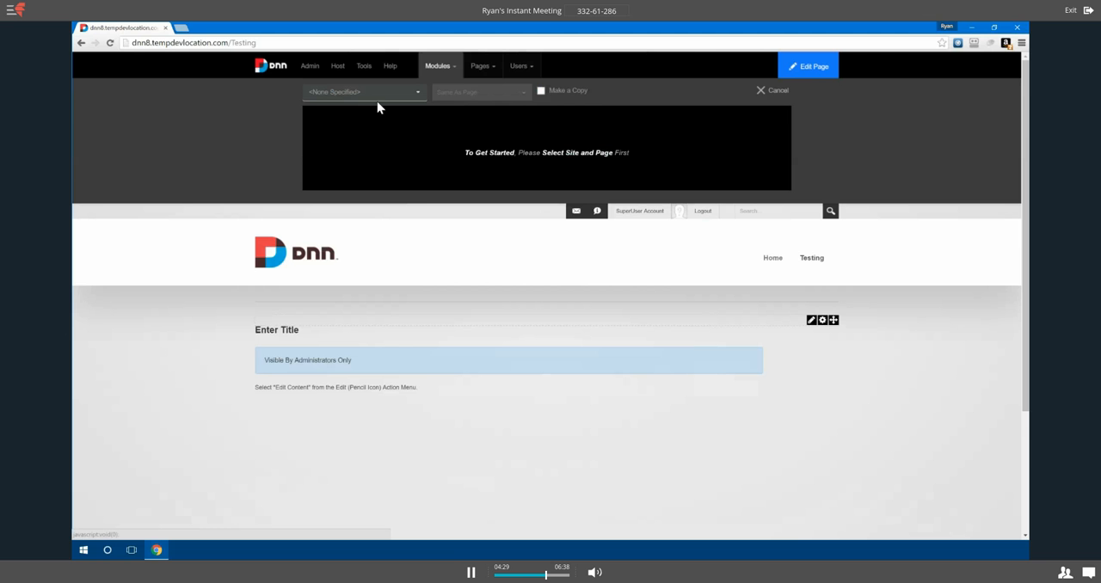
click(419, 97)
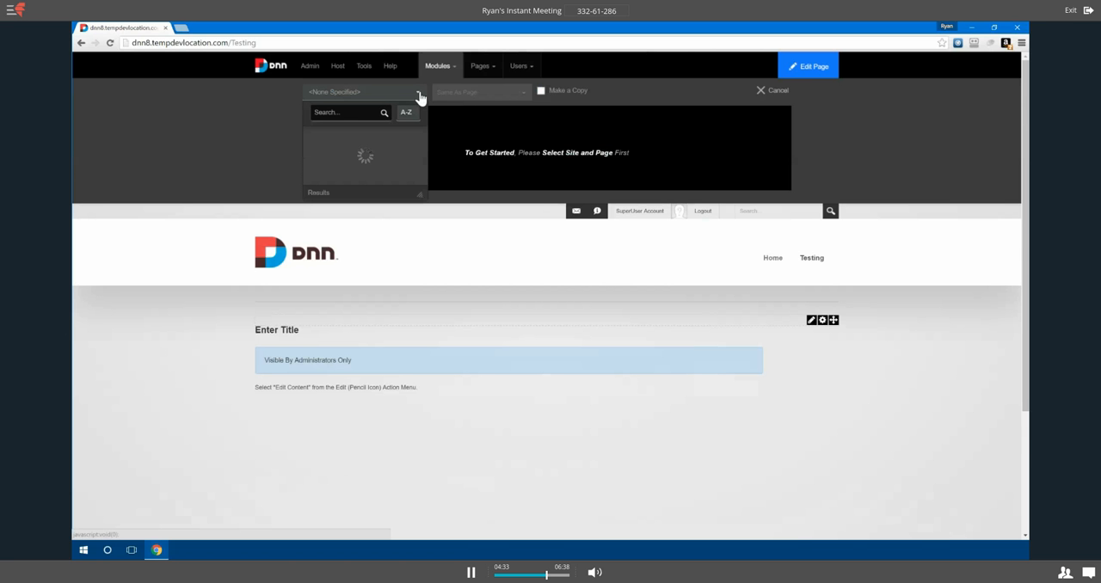
click(369, 114)
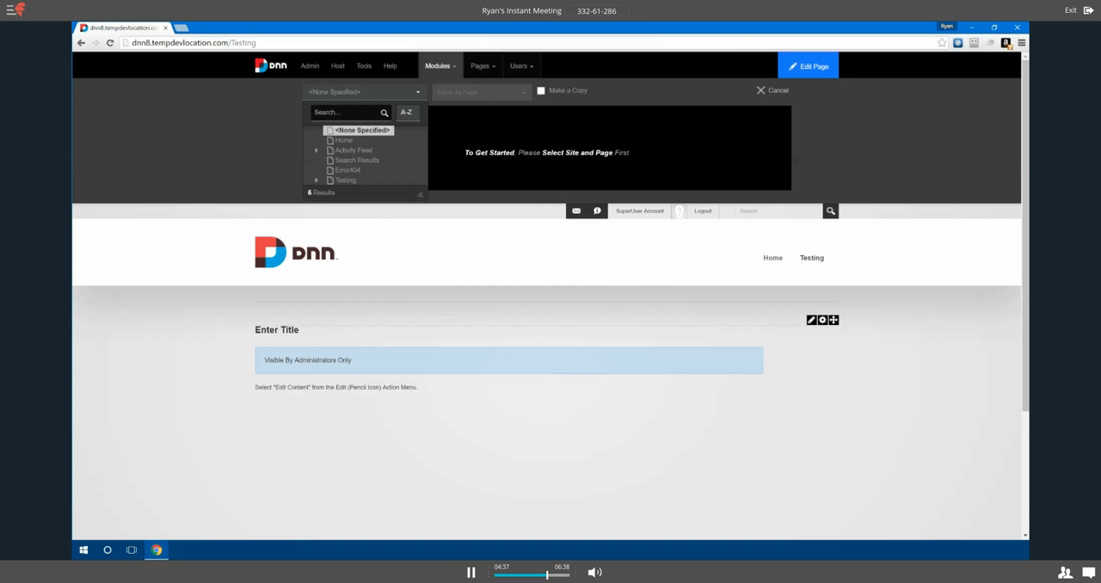
click(342, 141)
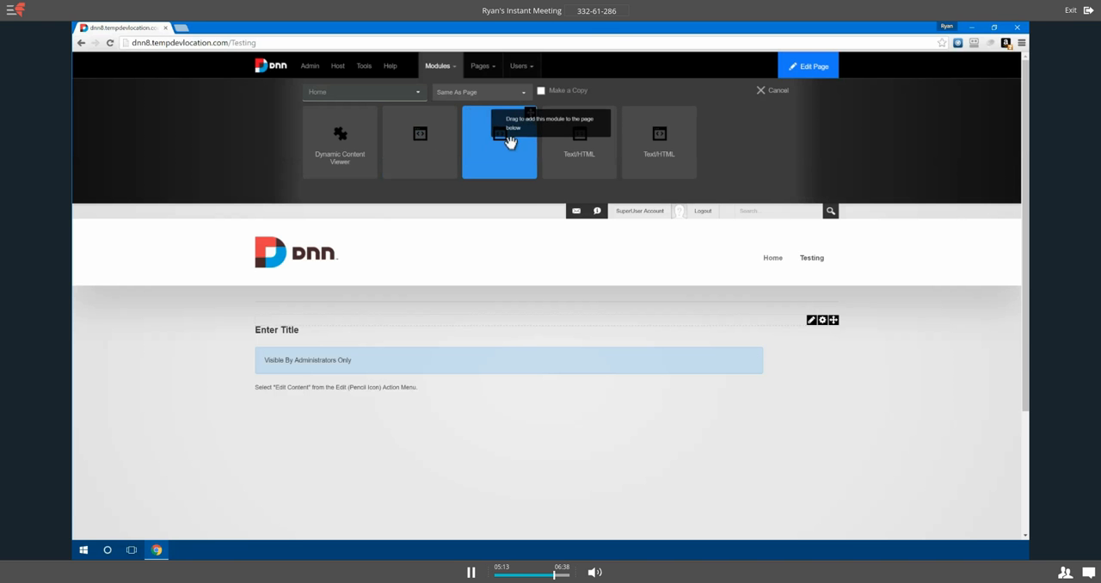
drag(489, 154, 606, 423)
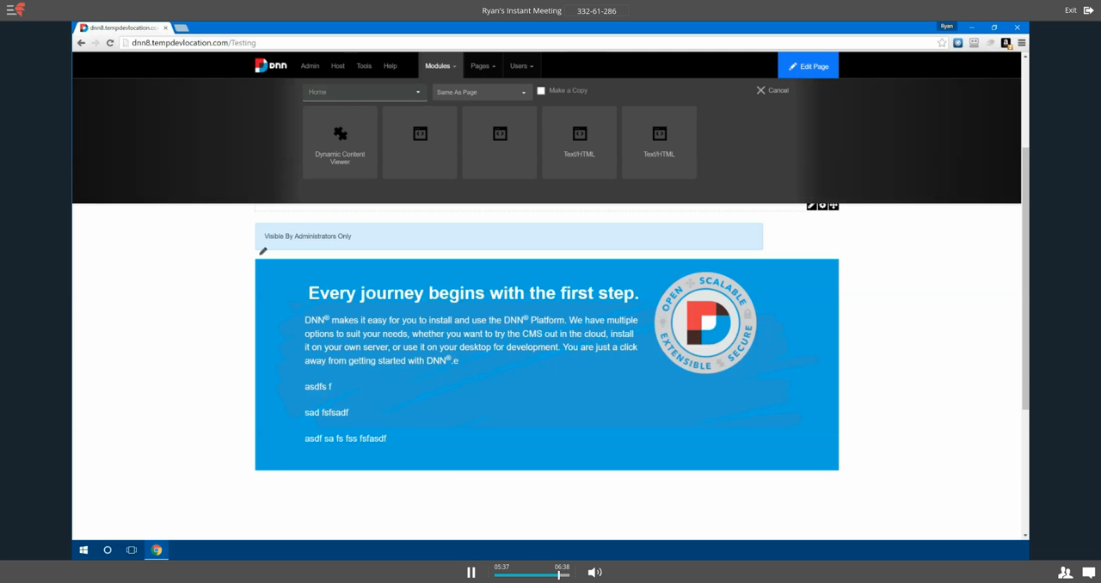
Step: Append "THIS IS NEW TEXT" to the end of the first paragraph in the blue "Every journey begins with the first step." module
click(263, 252)
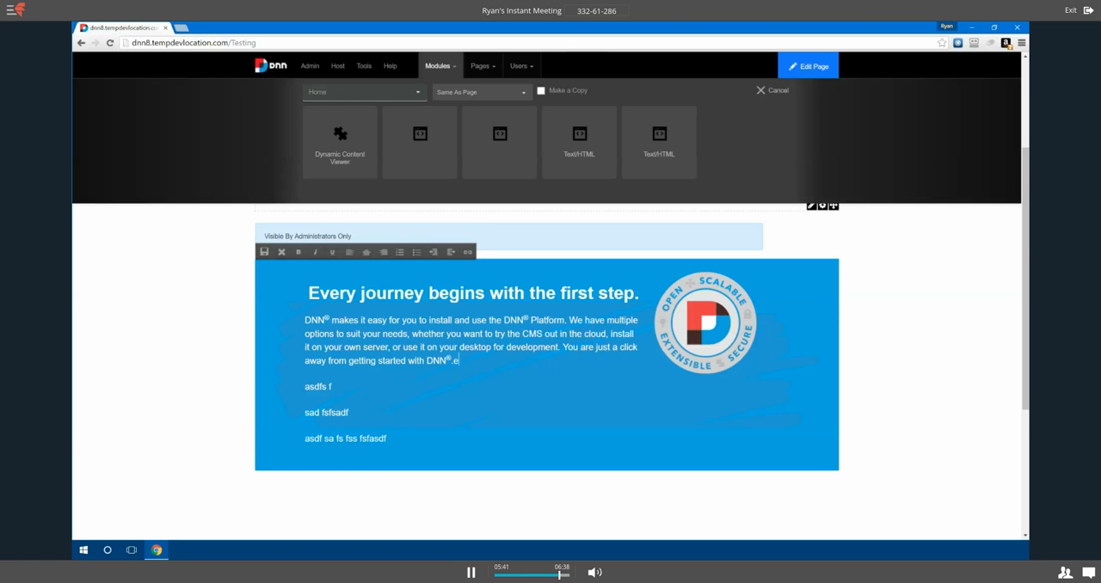
text(z)
key(BackSpace)
text(THIS IS NEW TEXT)
click(198, 293)
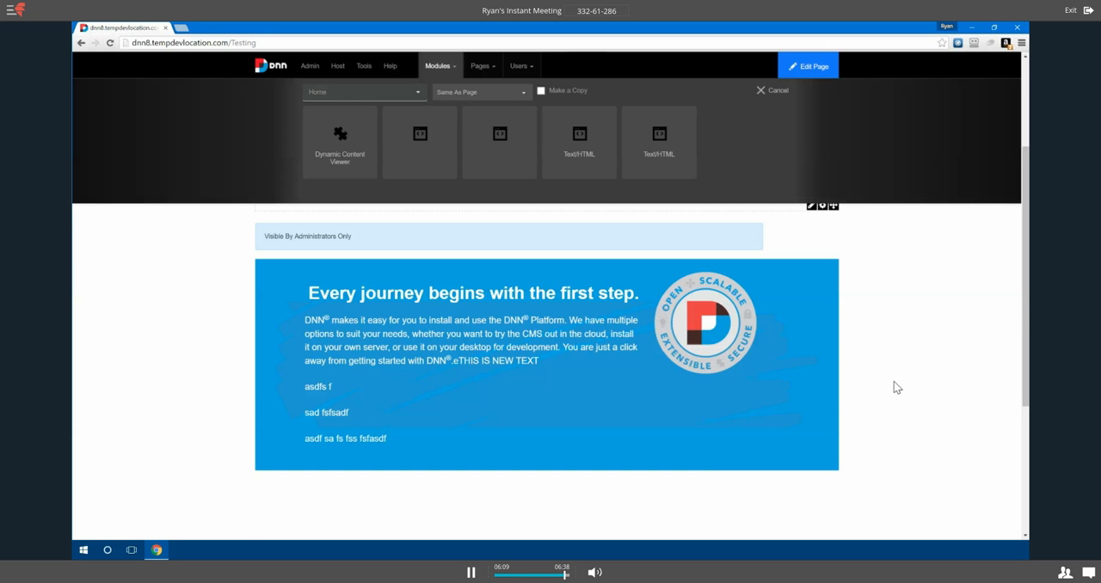
Step: Return to the Home page and check the paragraph text in its blue "Every journey begins with the first step." module
scroll(714, 425, up, 2)
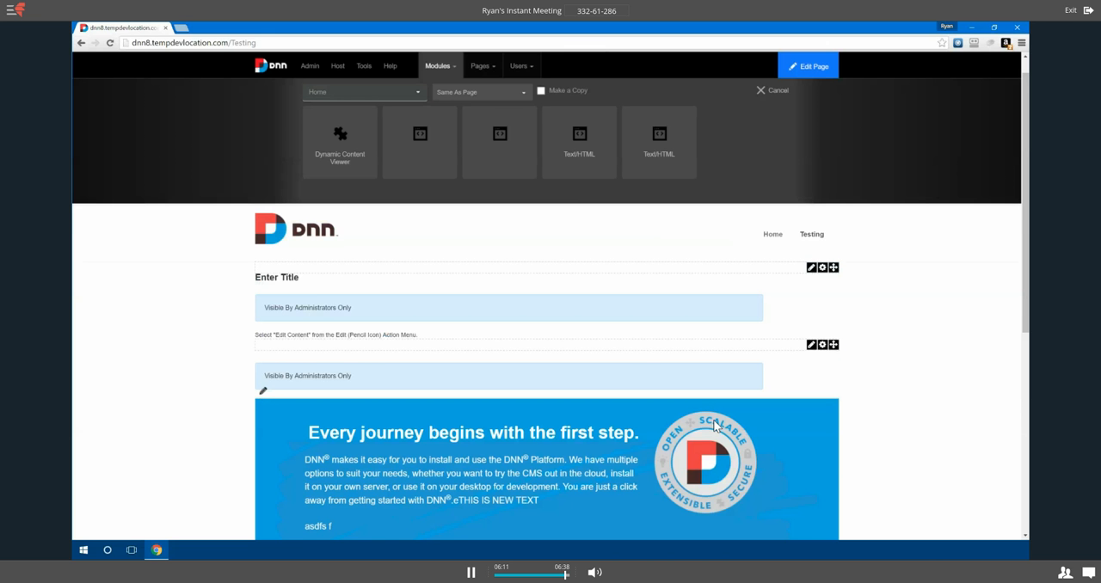
scroll(714, 425, up, 1)
click(773, 258)
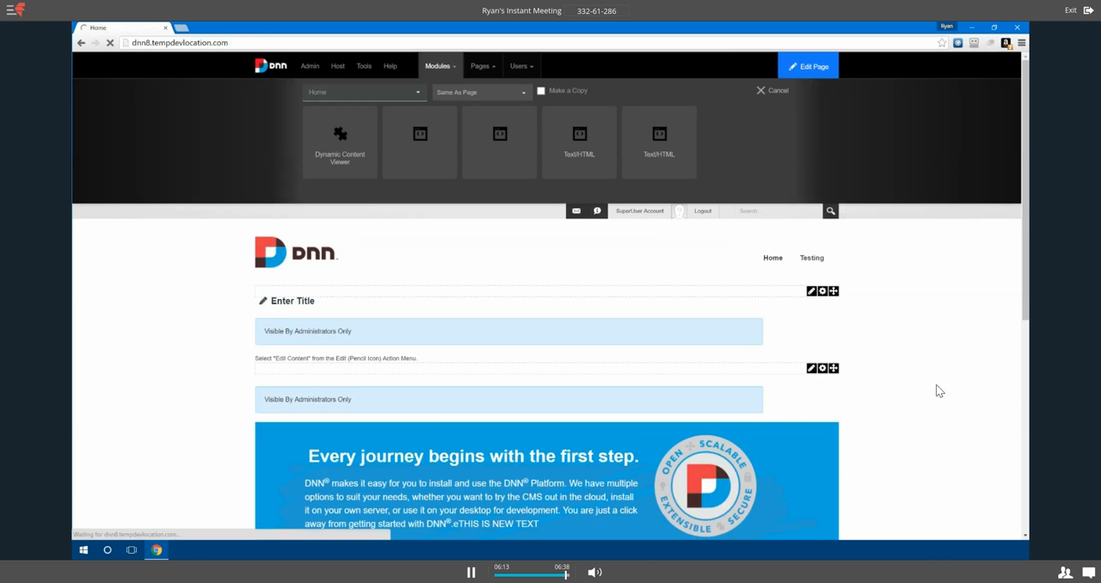
scroll(939, 396, down, 3)
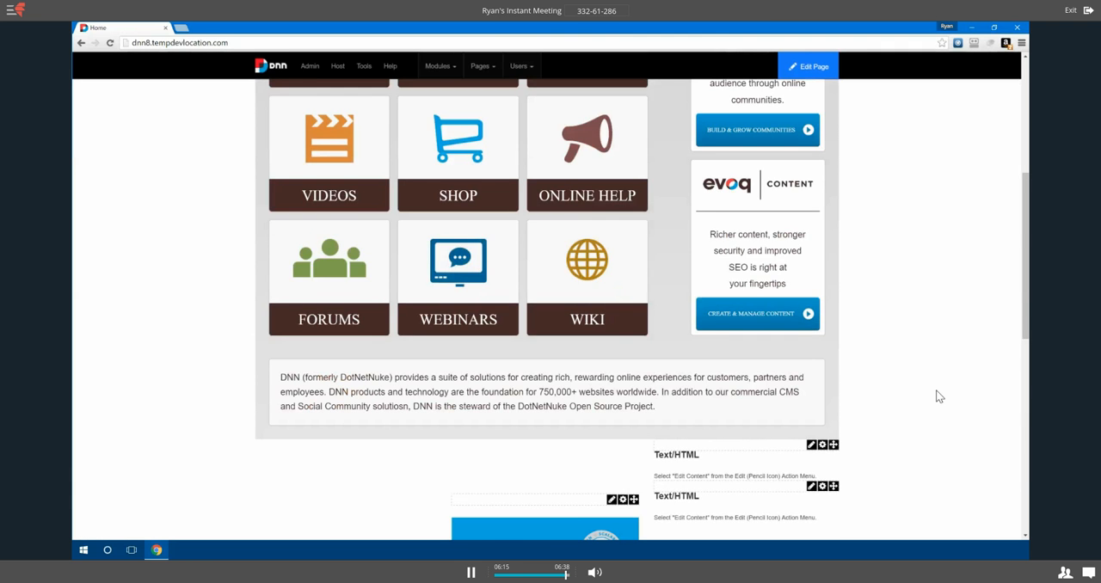
scroll(939, 396, down, 4)
scroll(939, 397, down, 1)
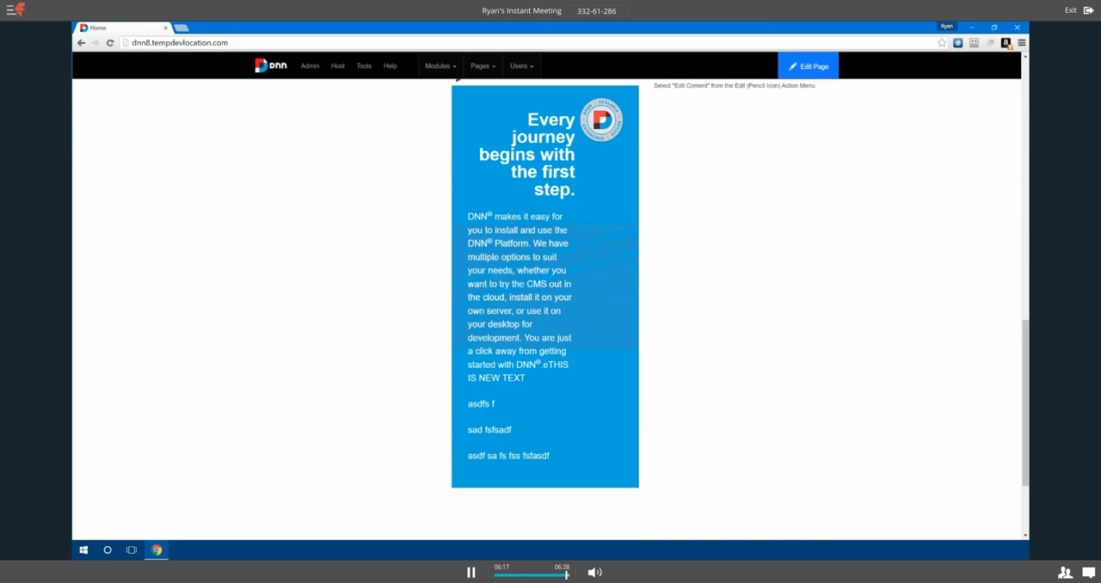